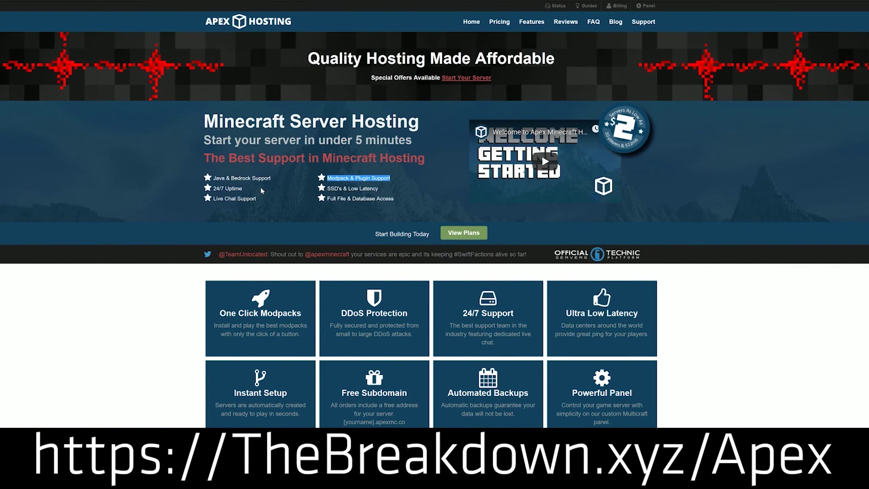
# Step: Examine the Apex Hosting feature highlights, server locations and supported Minecraft versions, plus the JAR file choice in the server panel
pyautogui.moveTo(262, 189); pyautogui.dragTo(215, 186)
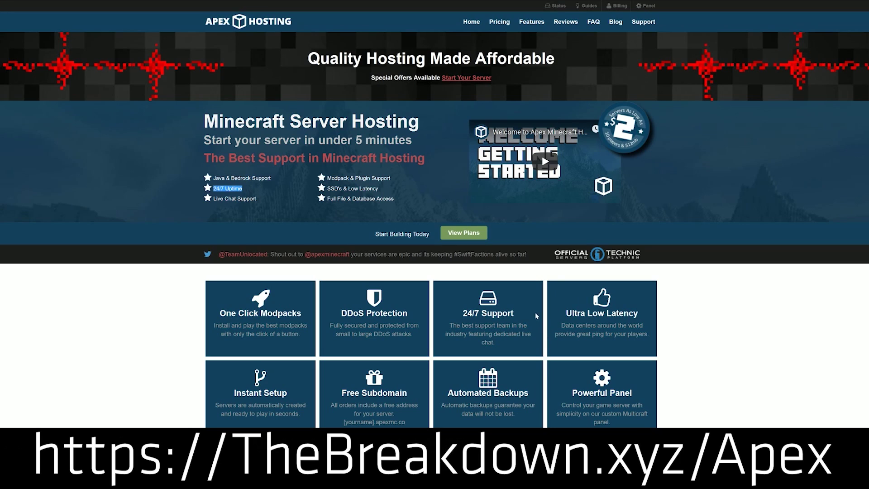
pyautogui.moveTo(515, 313); pyautogui.dragTo(461, 314)
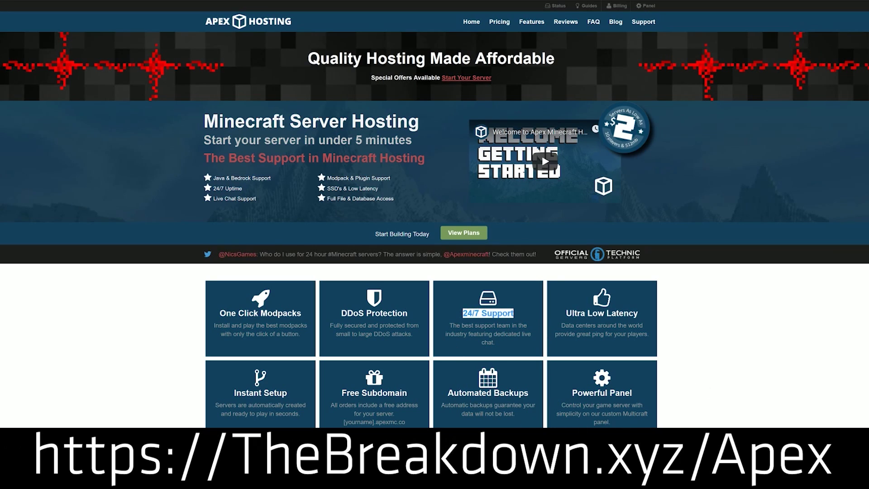
pyautogui.moveTo(208, 317); pyautogui.dragTo(302, 315)
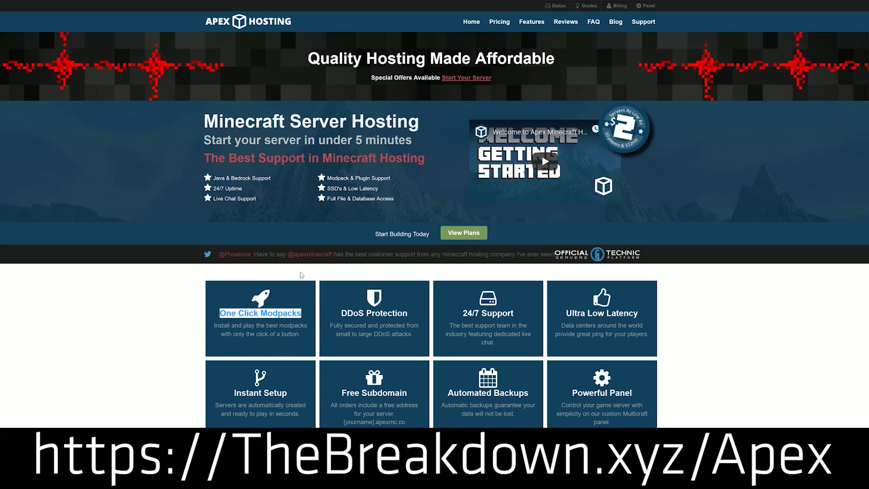
pyautogui.scroll(-4, 171, 336)
pyautogui.scroll(-6, 171, 335)
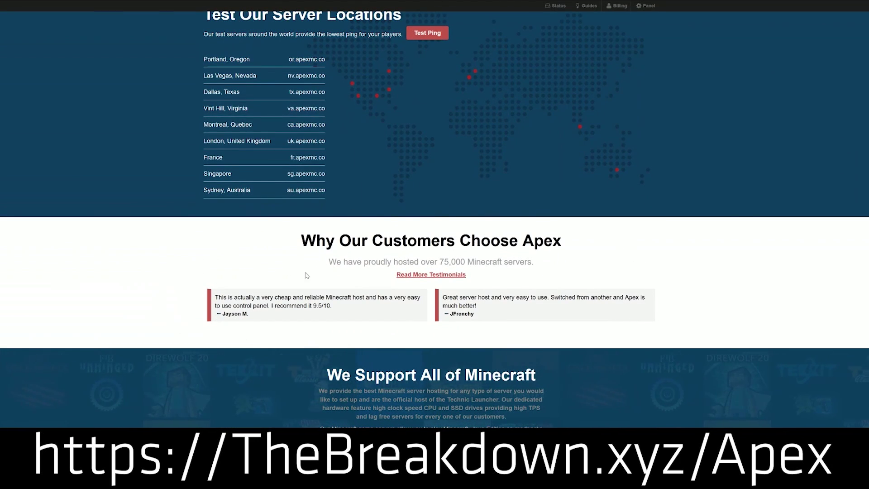
pyautogui.scroll(-2, 621, 380)
pyautogui.scroll(-3, 621, 380)
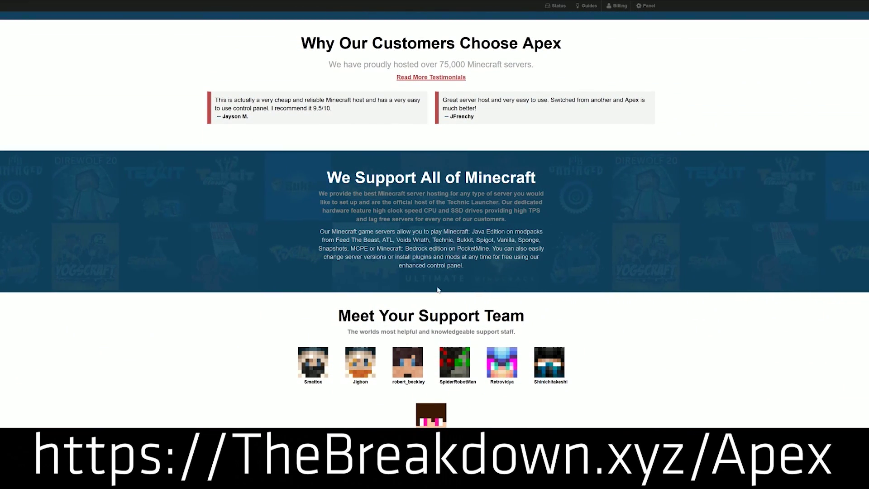
pyautogui.moveTo(351, 210); pyautogui.dragTo(483, 211)
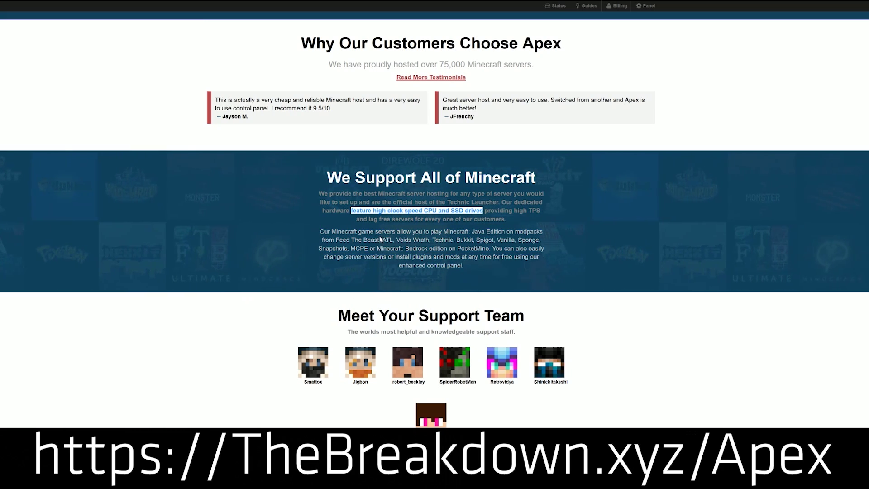
pyautogui.moveTo(346, 240); pyautogui.dragTo(379, 240)
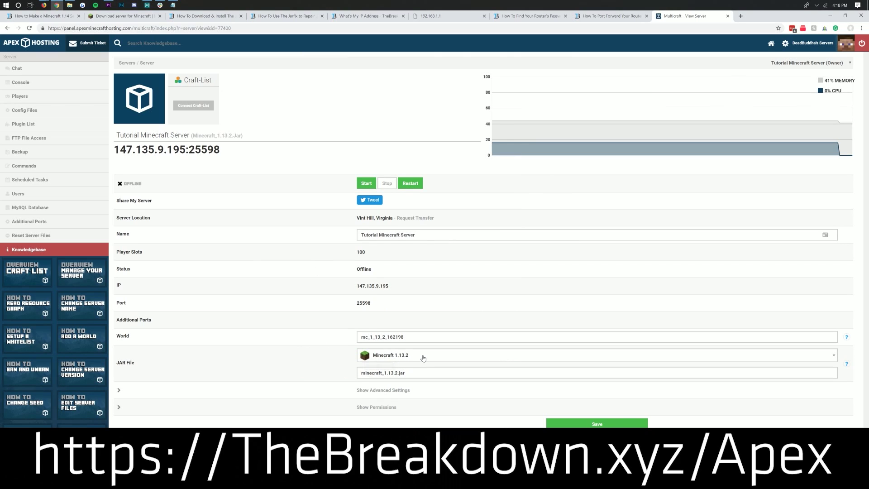
pyautogui.click(365, 356)
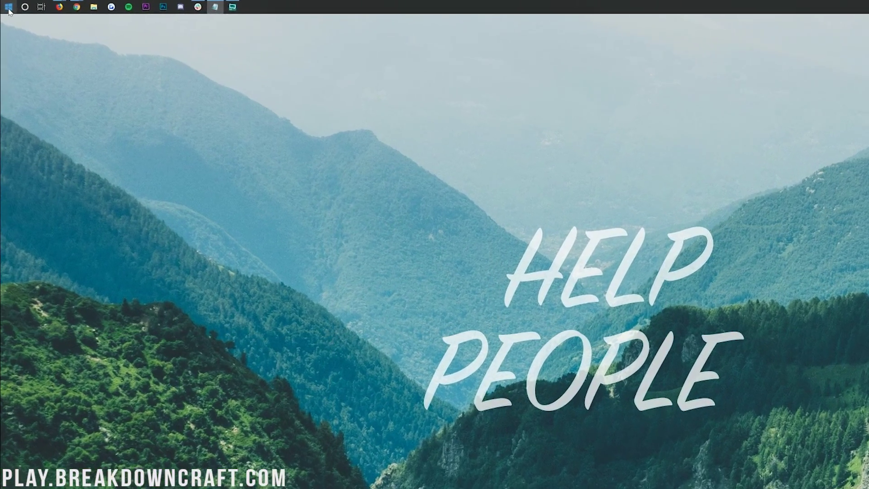
# Step: Search Windows for "system", open System Information and check the System Type entry
pyautogui.click(9, 10)
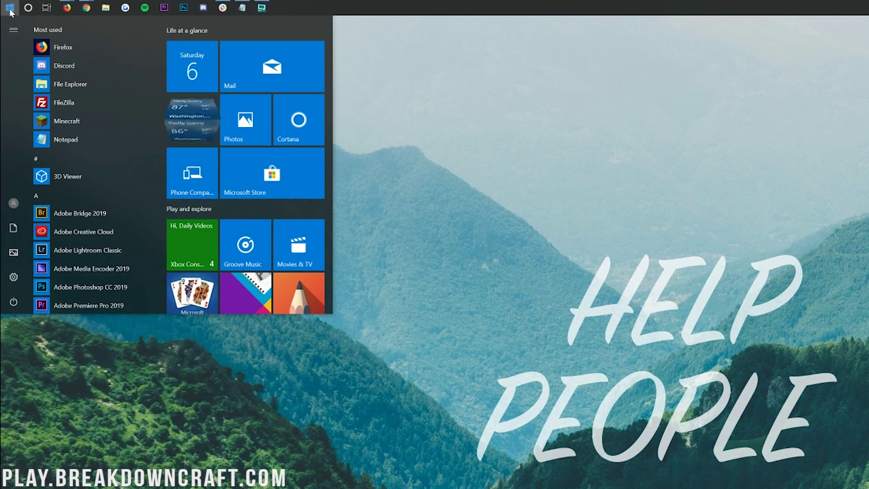
pyautogui.write('system')
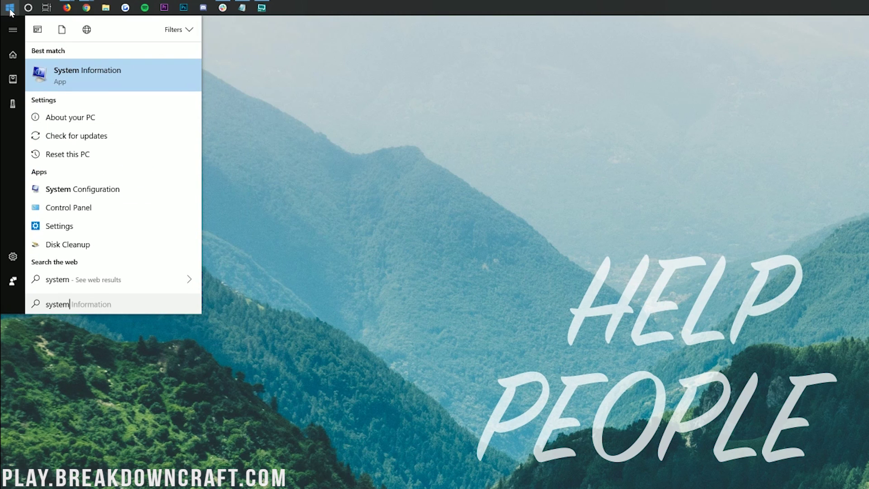
pyautogui.click(74, 74)
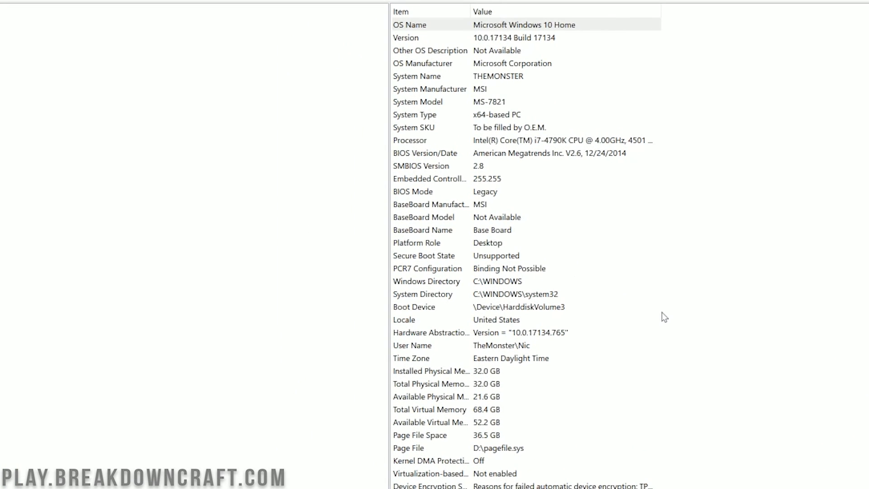
pyautogui.click(519, 115)
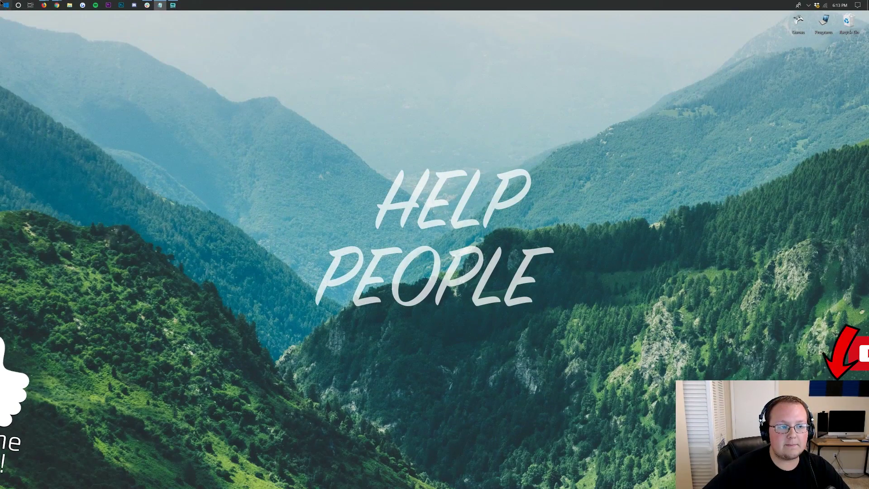
# Step: Open the Minecraft launcher and show the list of Java Edition installations
pyautogui.click(3, 3)
pyautogui.write('msinfo32')
pyautogui.press('Return')
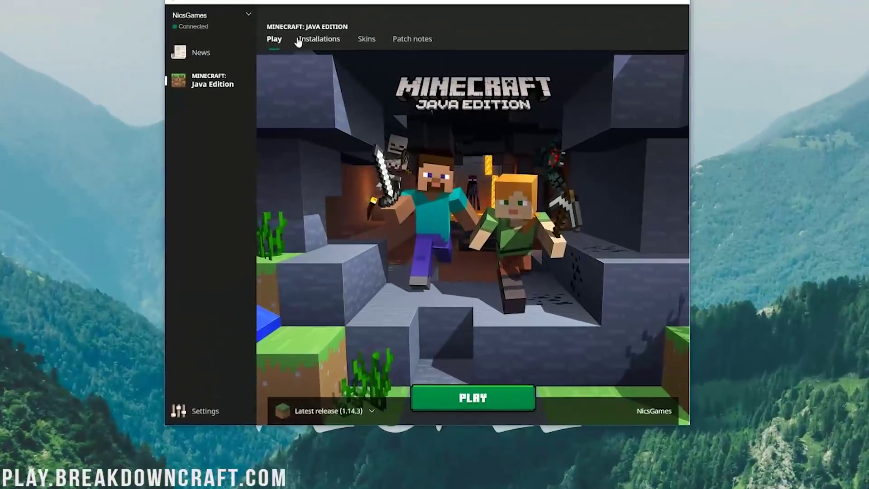
pyautogui.click(356, 45)
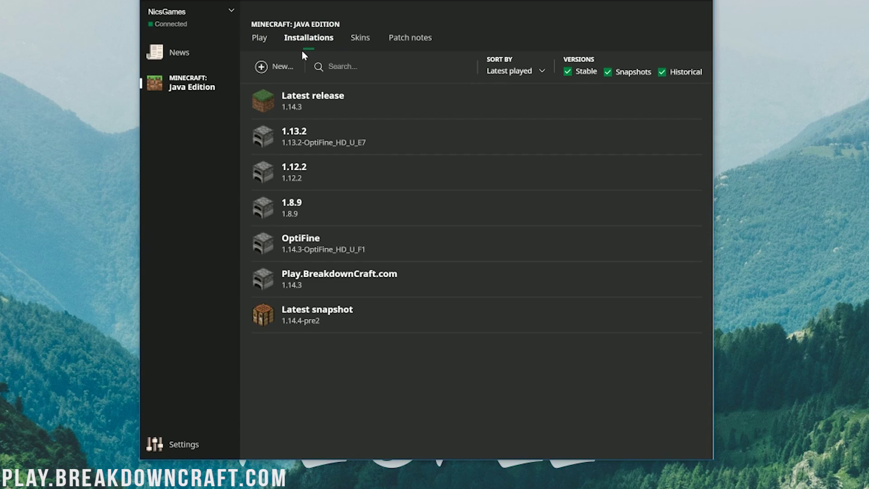
pyautogui.moveTo(303, 104)
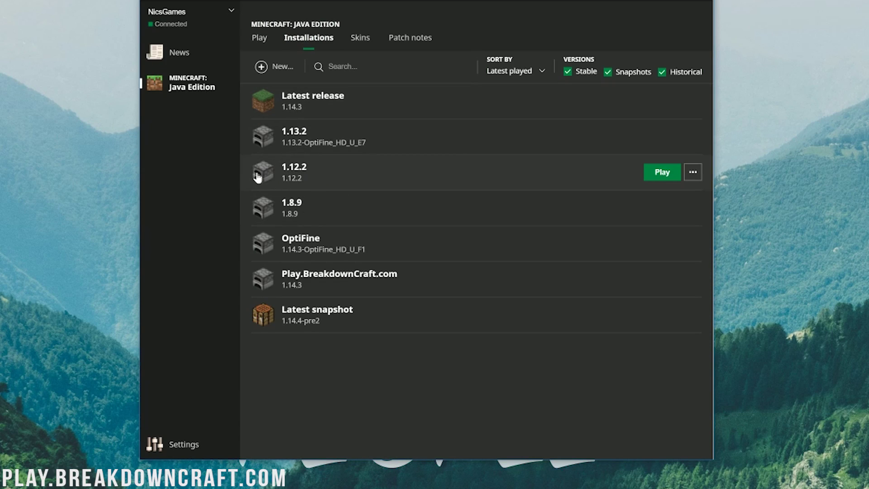
pyautogui.click(693, 173)
pyautogui.click(679, 195)
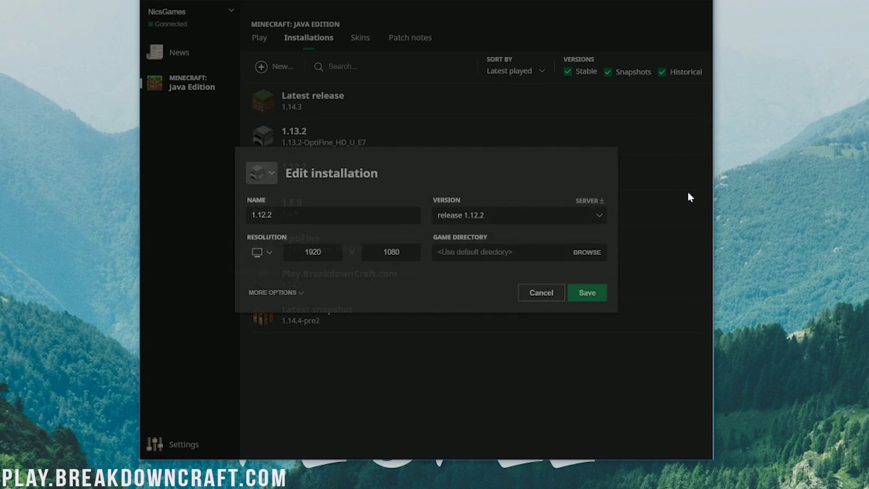
pyautogui.click(556, 297)
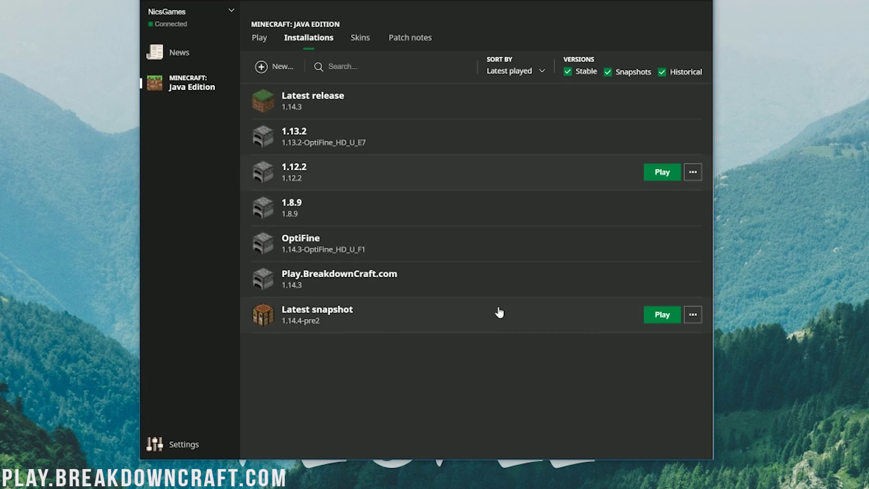
# Step: Delete the existing Play.BreakdownCraft.com installation and confirm its removal
pyautogui.click(692, 278)
pyautogui.click(681, 335)
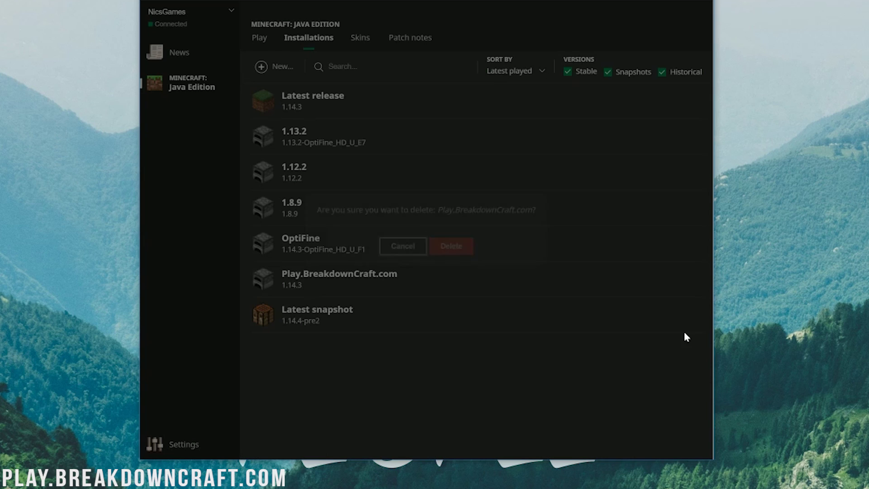
pyautogui.click(472, 250)
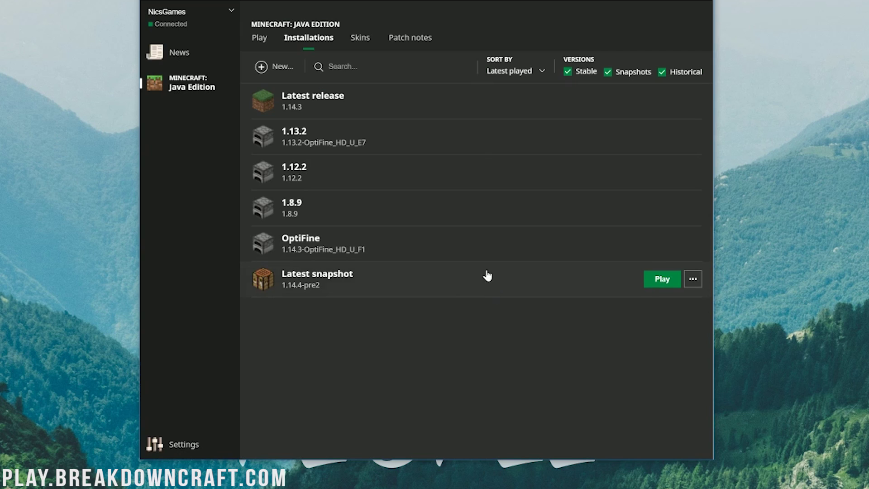
# Step: Start creating a new installation and name it Play.BreakdownCraft.com
pyautogui.click(266, 70)
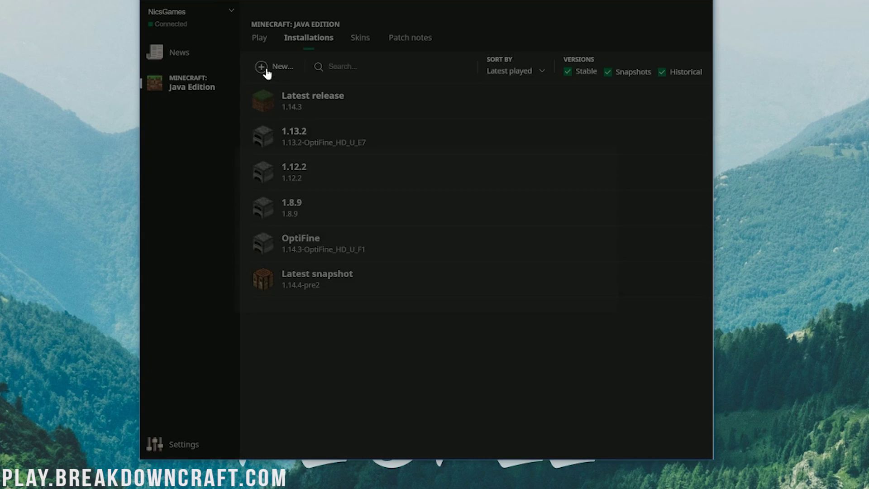
pyautogui.press('Tab')
pyautogui.write('P')
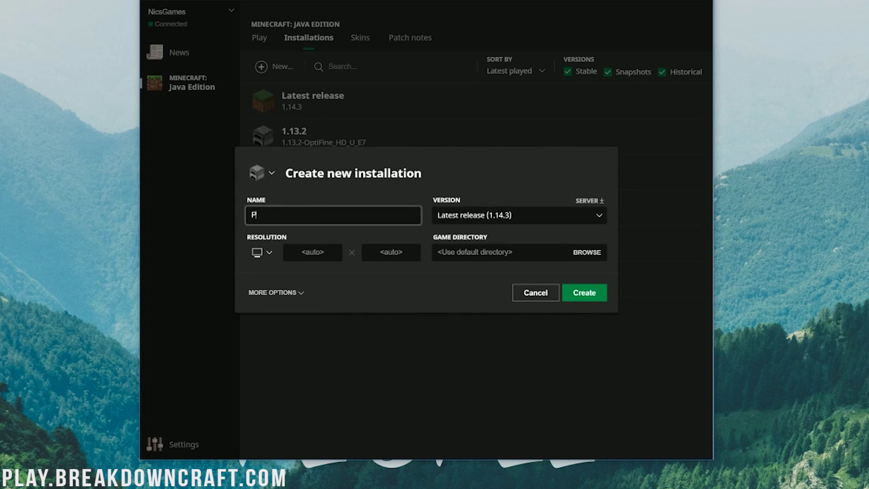
pyautogui.write('lay.BreakdownCraft.com')
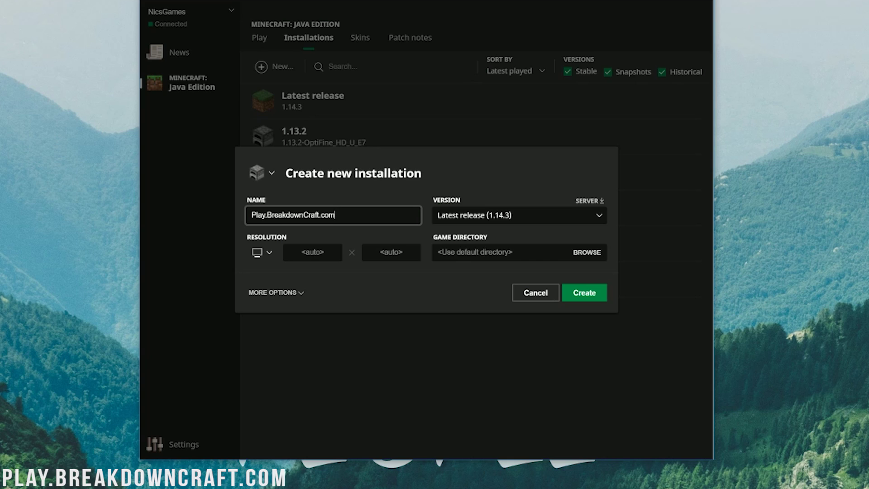
pyautogui.hotkey('ctrl', 'a')
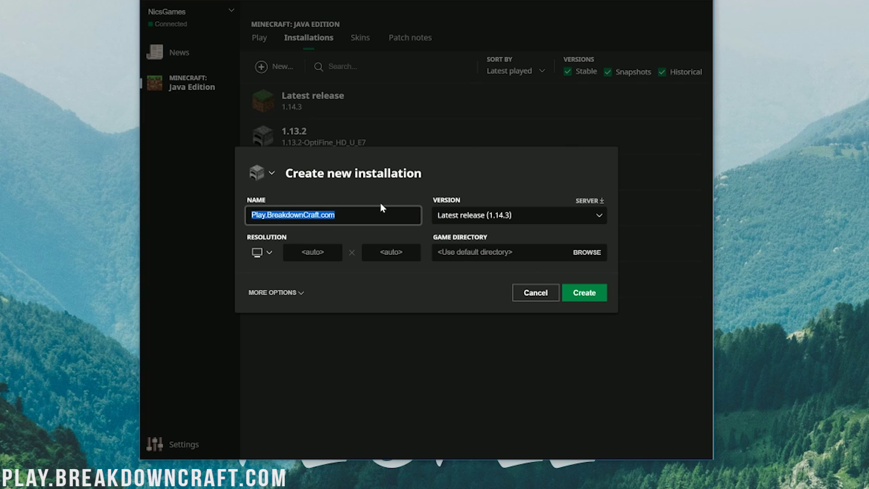
pyautogui.moveTo(369, 219); pyautogui.dragTo(232, 222)
# Step: Set the new installation's version to Latest release (1.14.3) and its resolution to 1920x1080
pyautogui.click(445, 219)
pyautogui.click(472, 236)
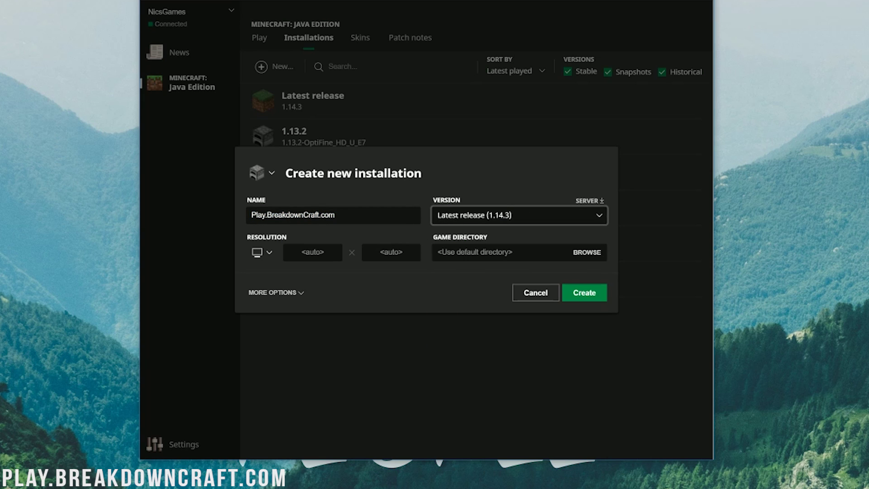
pyautogui.click(262, 252)
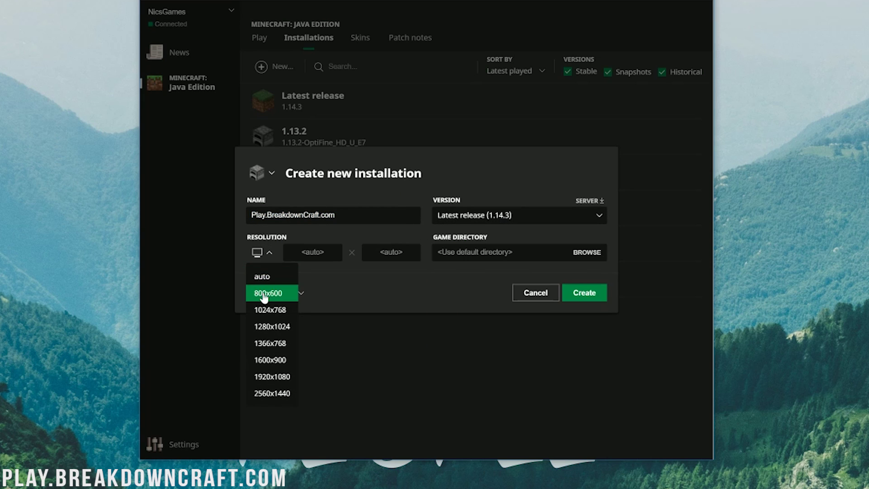
pyautogui.click(268, 377)
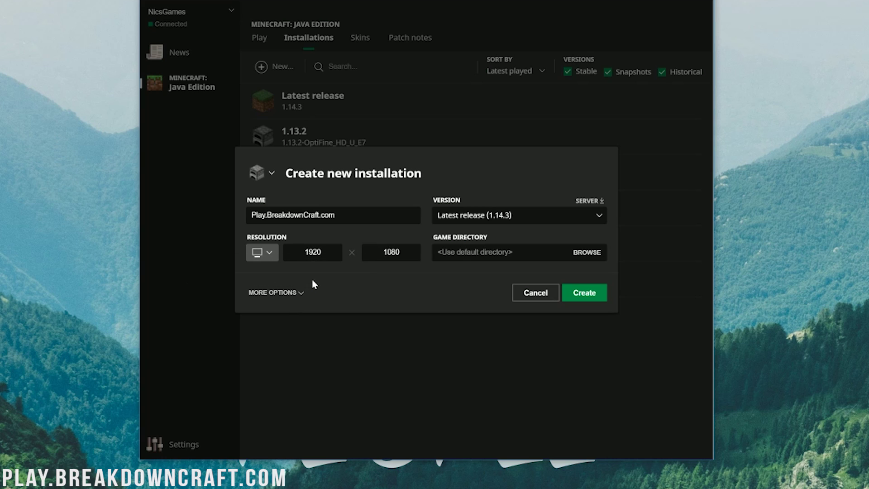
# Step: Expand the additional installation options and change the maximum memory in the JVM arguments to -Xmx4G
pyautogui.click(272, 292)
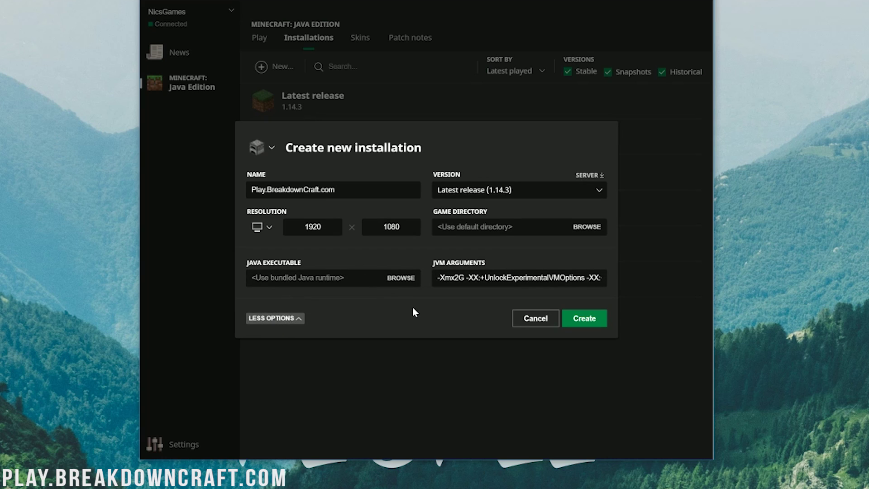
pyautogui.click(465, 278)
pyautogui.moveTo(465, 277); pyautogui.dragTo(436, 277)
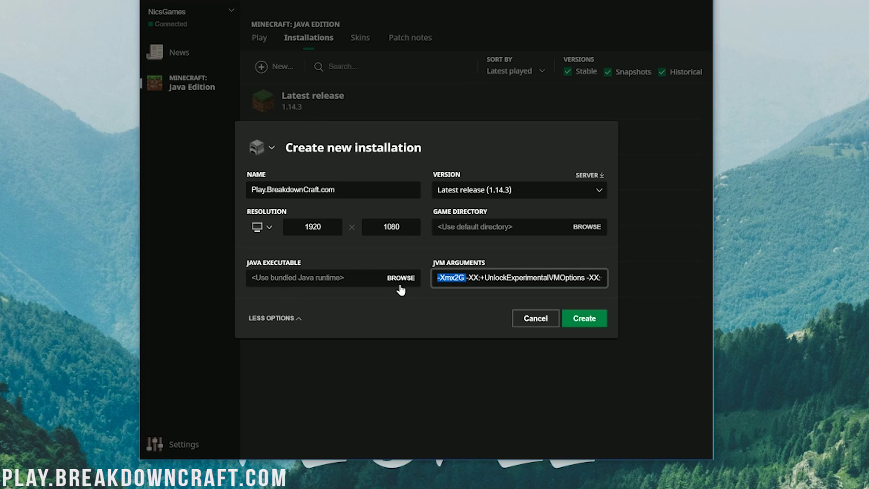
pyautogui.press('Right')
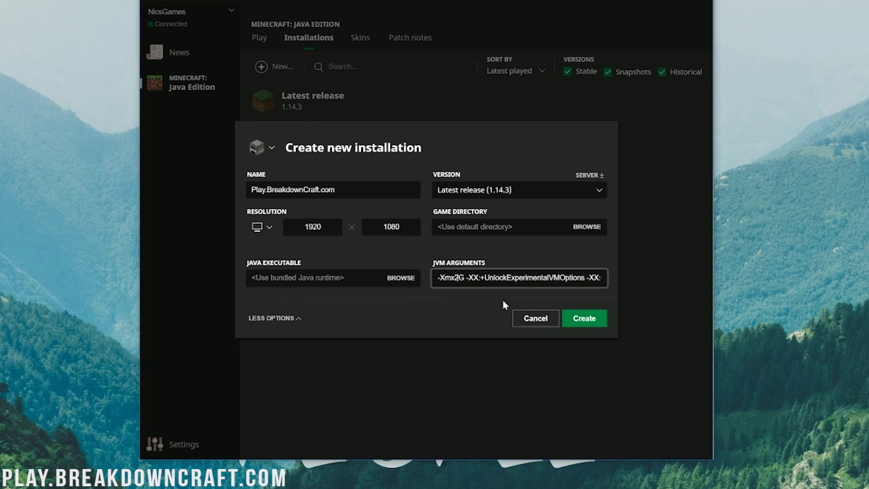
pyautogui.hotkey('shift', 'Left')
pyautogui.write('4')
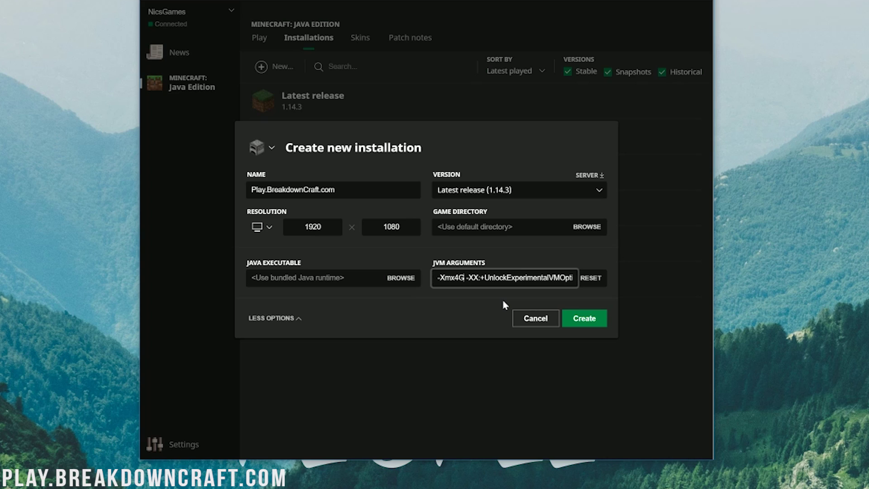
# Step: Try 8, 2 and 4 GB in turn as the -Xmx memory value in the JVM arguments
pyautogui.hotkey('shift', 'Left')
pyautogui.write('8')
pyautogui.hotkey('shift', 'Left')
pyautogui.write('2')
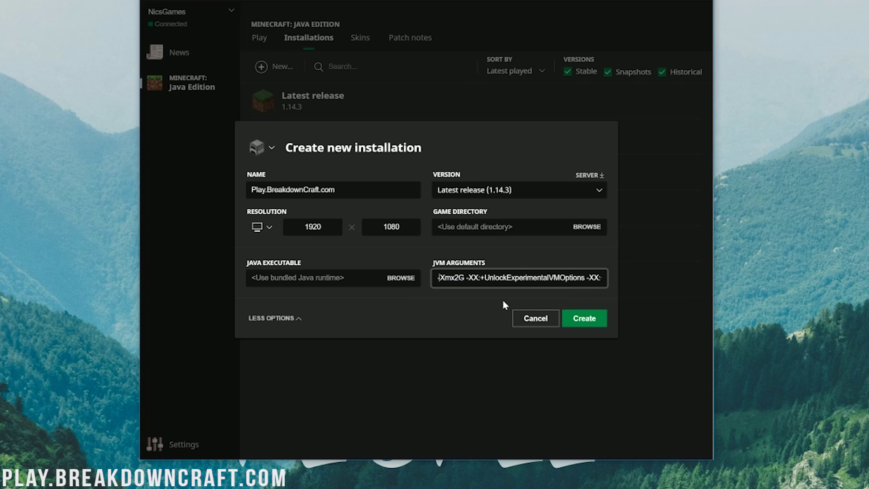
pyautogui.hotkey('shift', 'Left')
pyautogui.write('4')
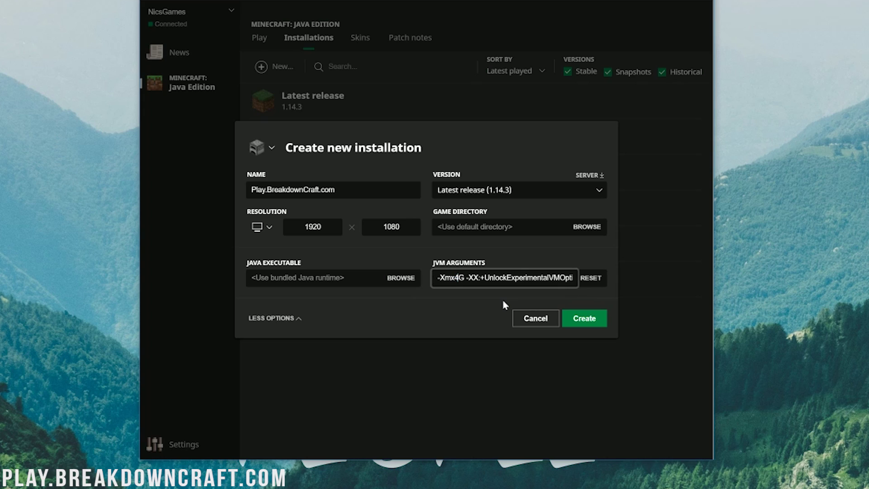
# Step: Set the memory value in the JVM arguments to -Xmx8G and create the installation
pyautogui.hotkey('shift', 'Left')
pyautogui.write('8')
pyautogui.click(586, 321)
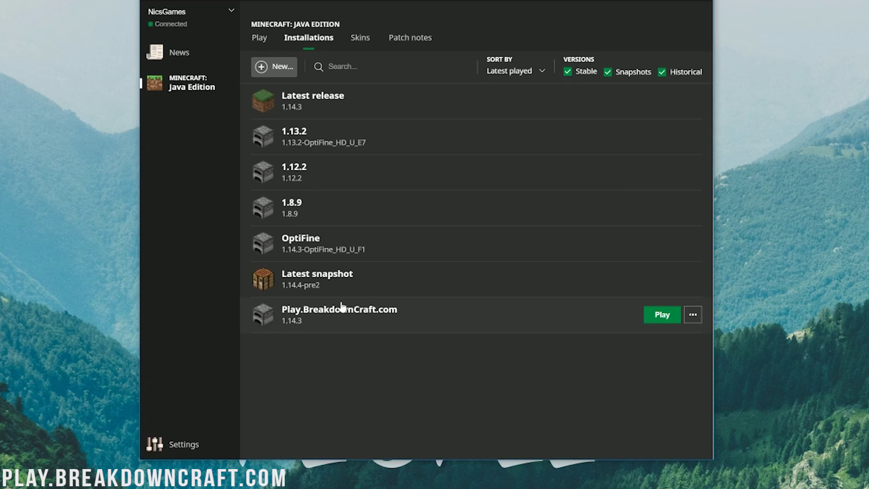
# Step: Launch the Play.BreakdownCraft.com installation and switch to the browser article on installing the Java SE Development Kit
pyautogui.click(668, 319)
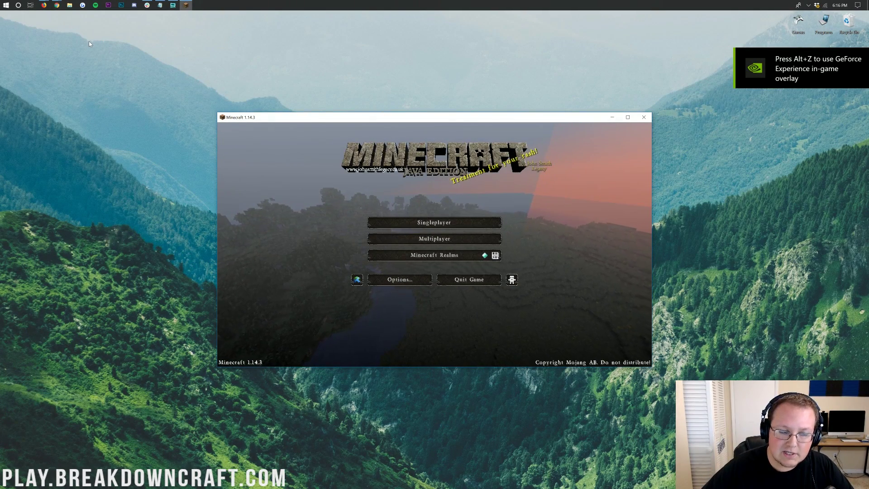
pyautogui.moveTo(57, 5)
pyautogui.click(102, 44)
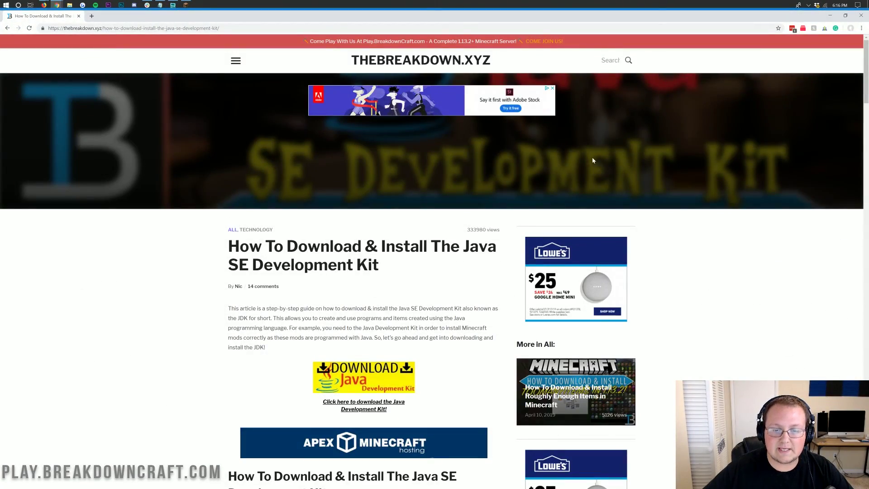
# Step: Skim through the article on downloading and installing the Java SE Development Kit
pyautogui.scroll(-7, 233, 211)
pyautogui.scroll(7, 367, 210)
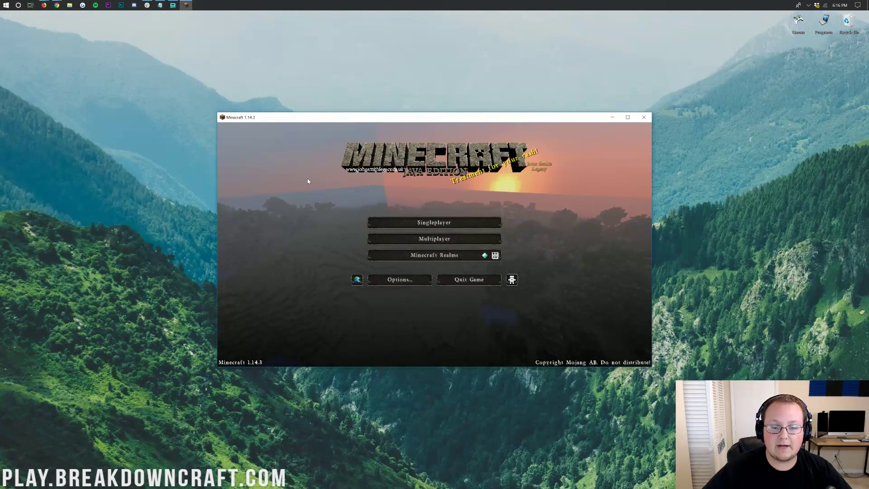
# Step: Switch to Minecraft, join the Play.BreakdownCraft.com multiplayer server and teleport to its spawn with /spawn
pyautogui.click(434, 238)
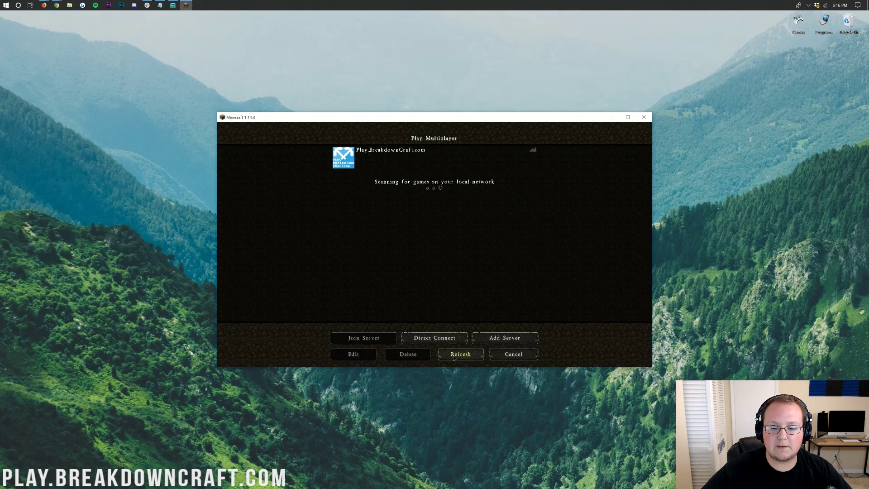
pyautogui.moveTo(496, 153)
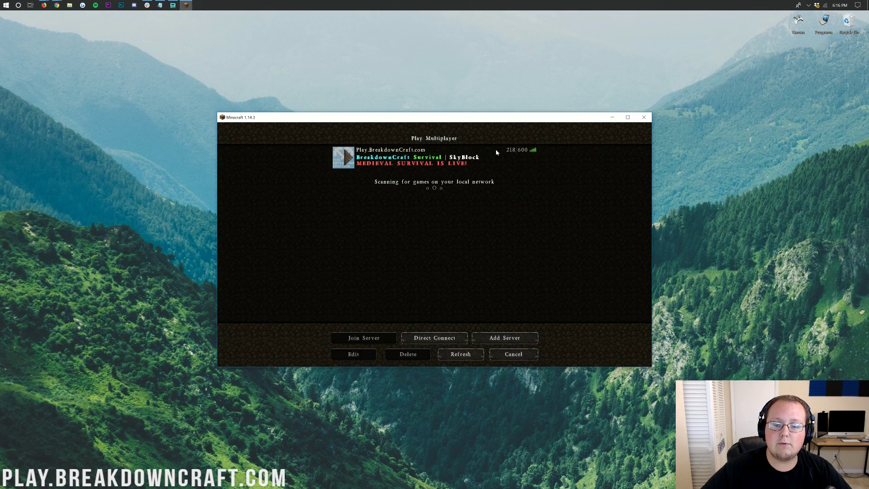
pyautogui.doubleClick(414, 156)
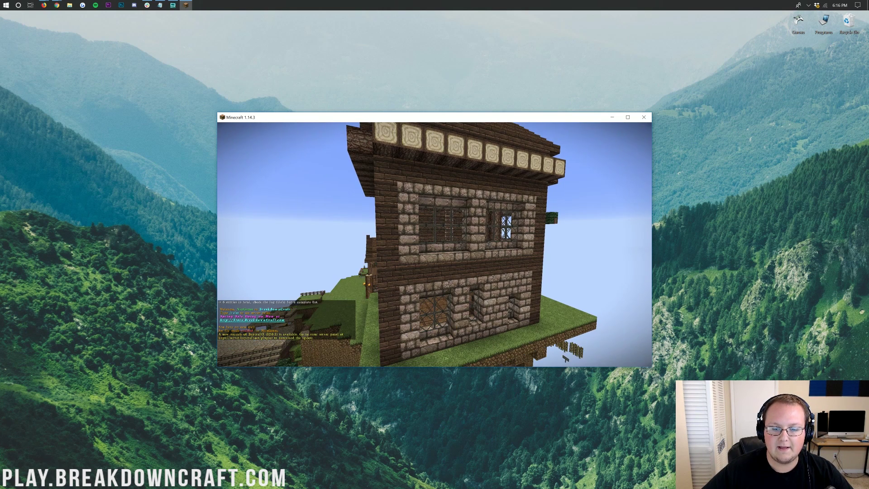
pyautogui.write('/spawn')
pyautogui.press('Return')
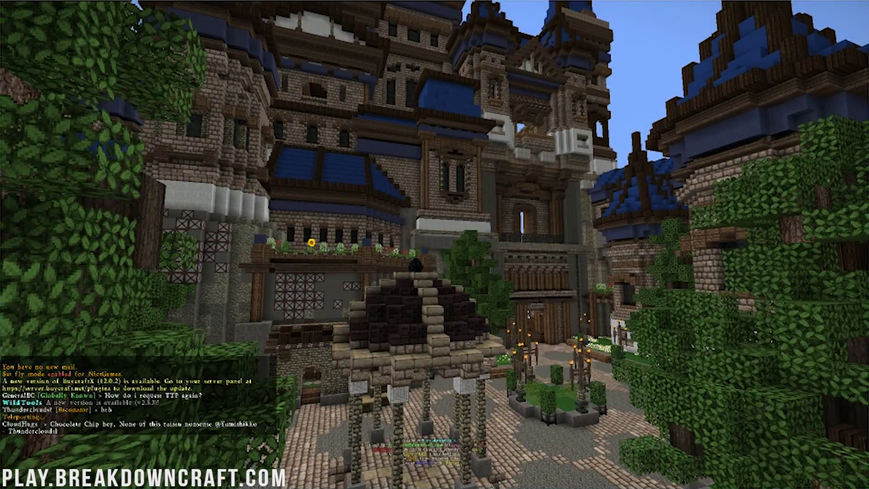
# Step: Show the debug overlay to check the game's maximum and allocated memory, and hide it again
pyautogui.press('F3')
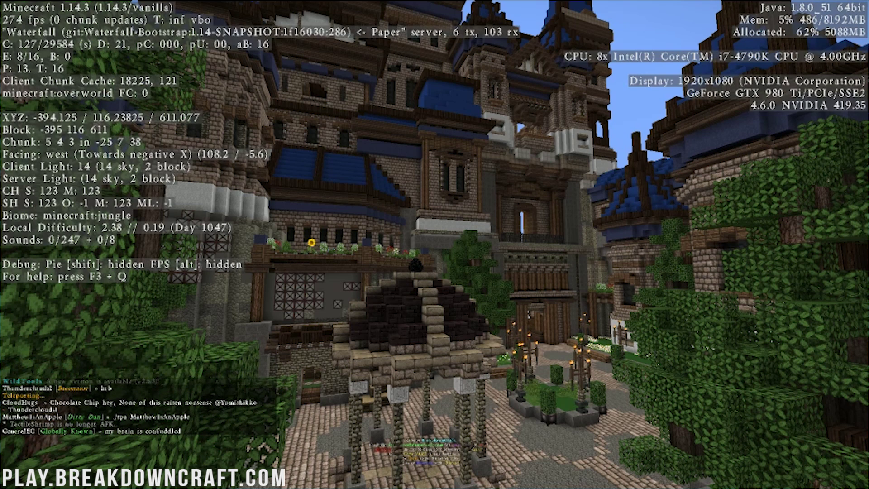
pyautogui.press('t')
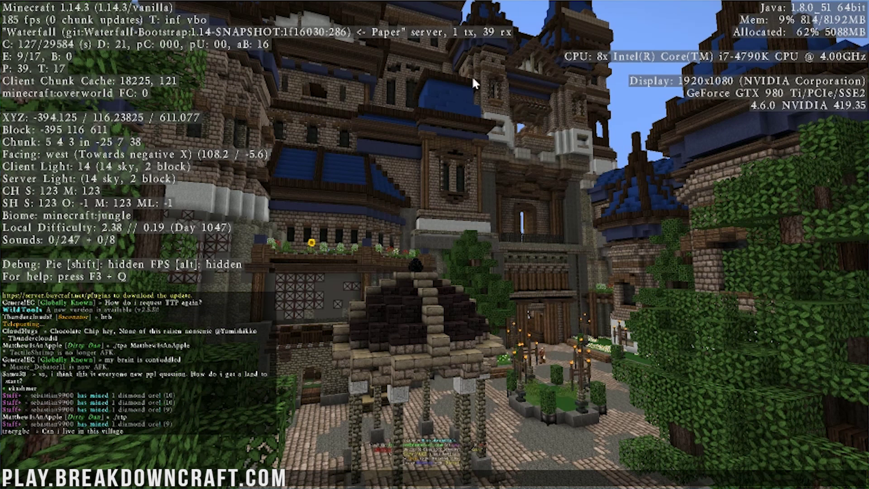
pyautogui.press('F3')
# Step: Fly around the castle at the server's spawn and view the list of online players
pyautogui.press('w')
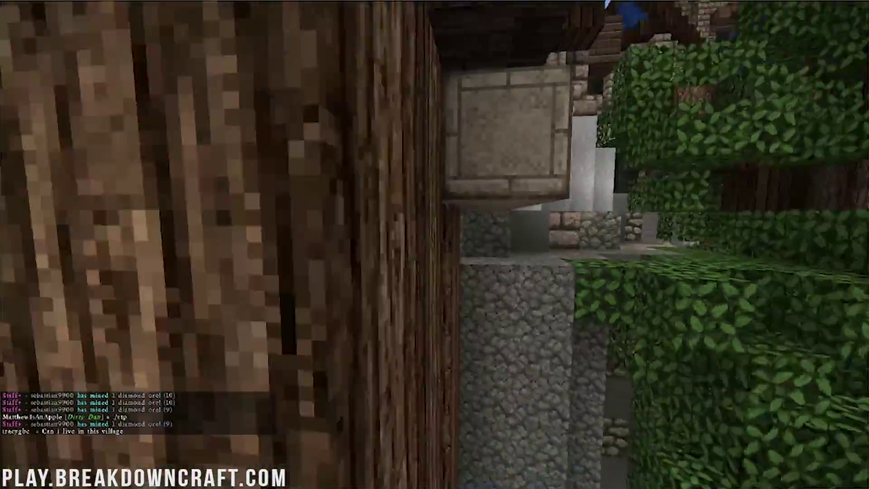
pyautogui.press('w')
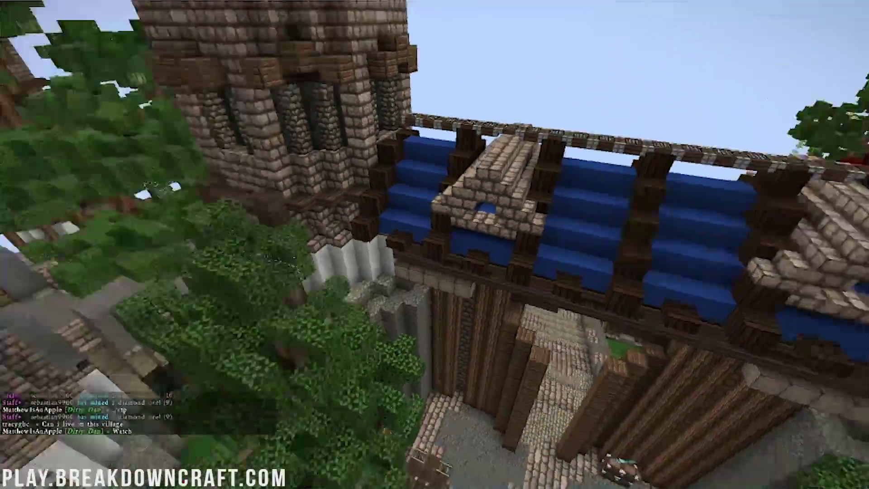
pyautogui.press('Tab')
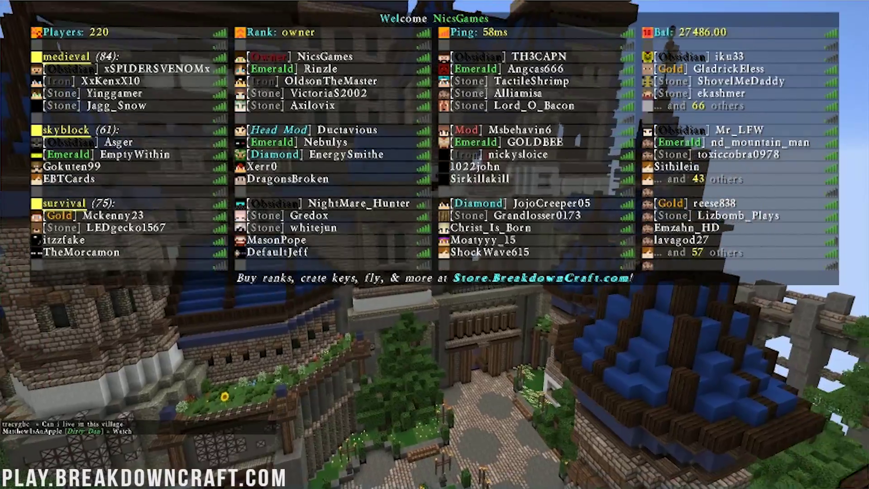
pyautogui.press('w')
pyautogui.press('w')
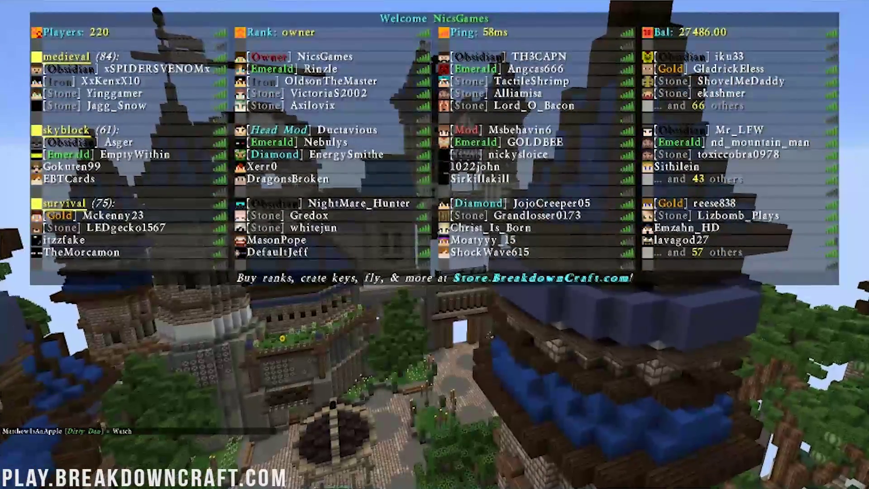
pyautogui.press('w')
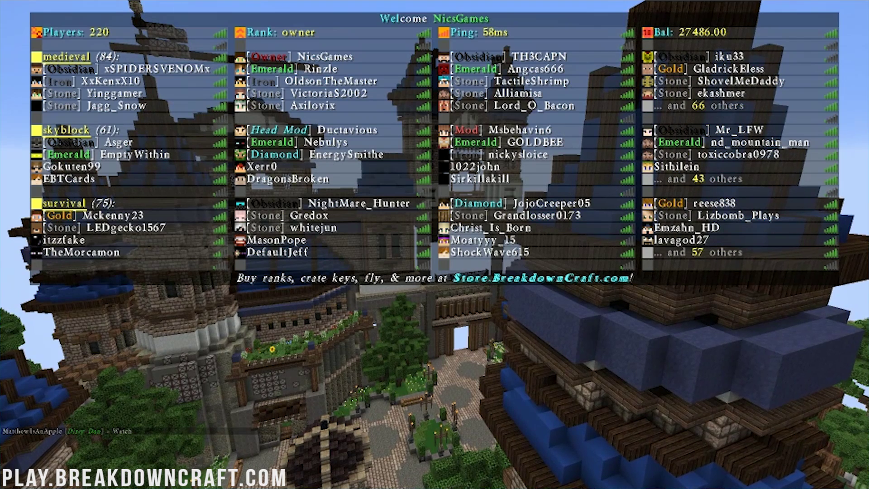